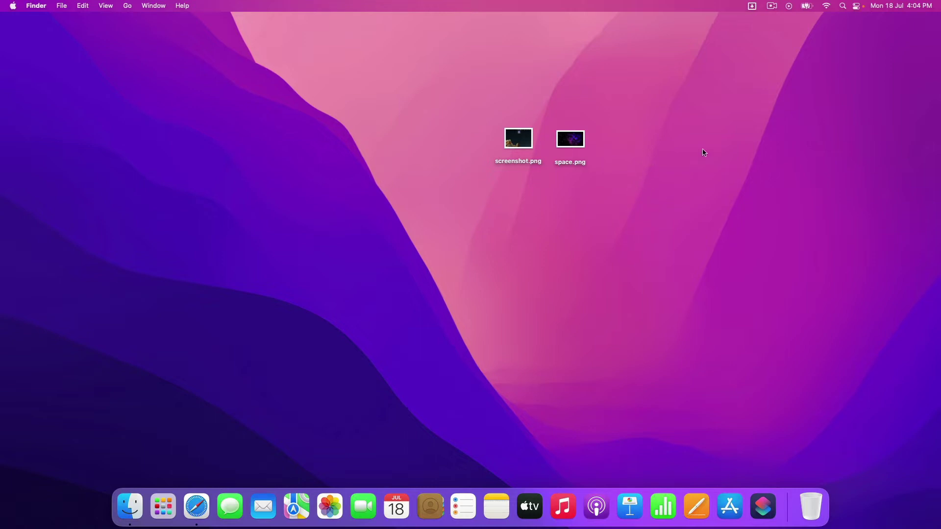
# From Dropzone's menu-bar panel, choose More Actions… to load the aptonic.com actions catalogue in Safari.
pyautogui.click(753, 6)
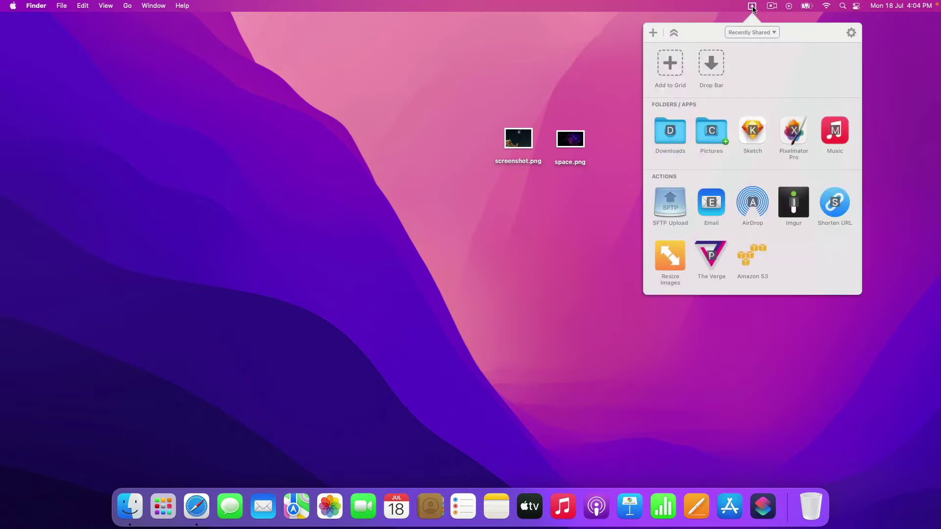
pyautogui.click(653, 33)
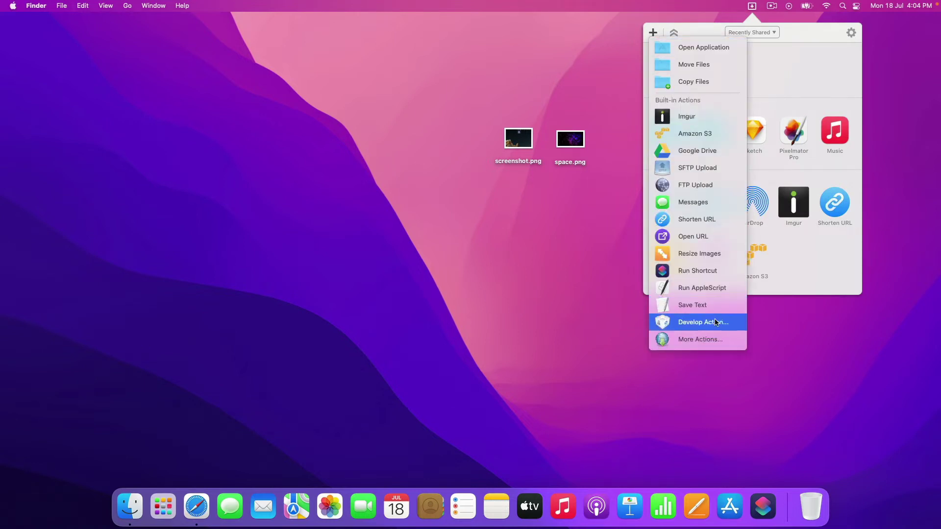
pyautogui.click(729, 343)
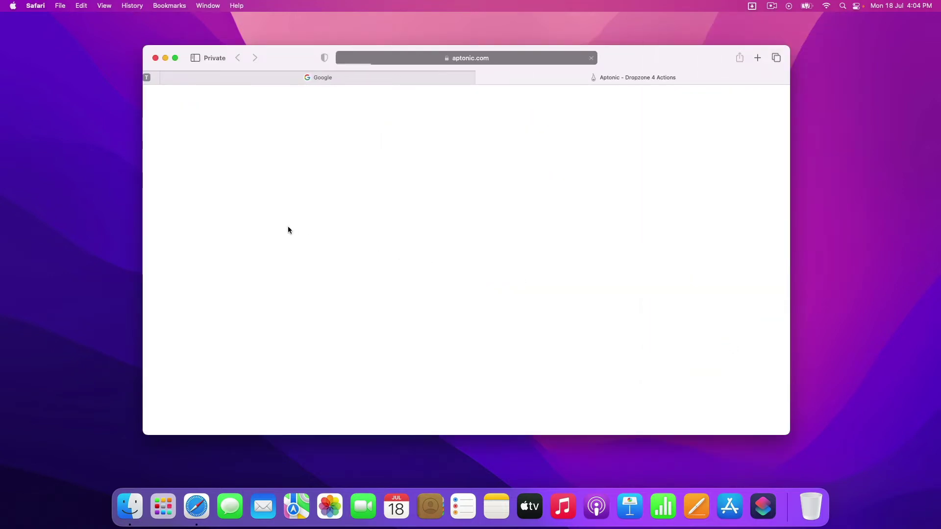
# Scroll down to the Tinify action, install it, and allow Safari to hand it to Dropzone 4.
pyautogui.scroll(-5, 210, 225)
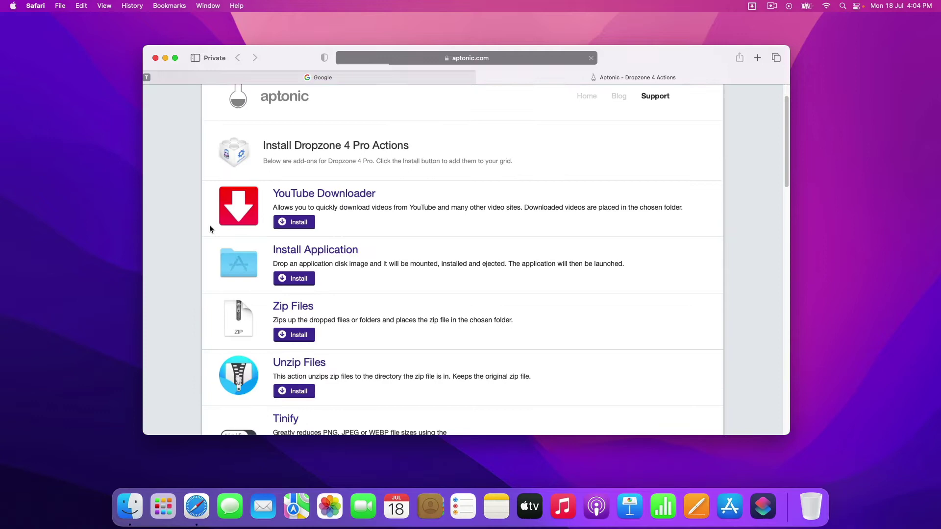
pyautogui.scroll(-3, 207, 229)
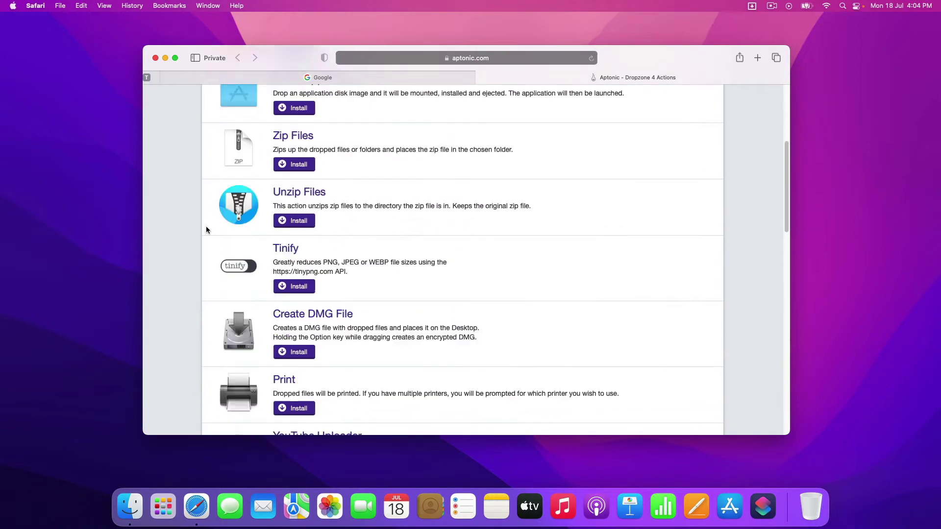
pyautogui.click(303, 292)
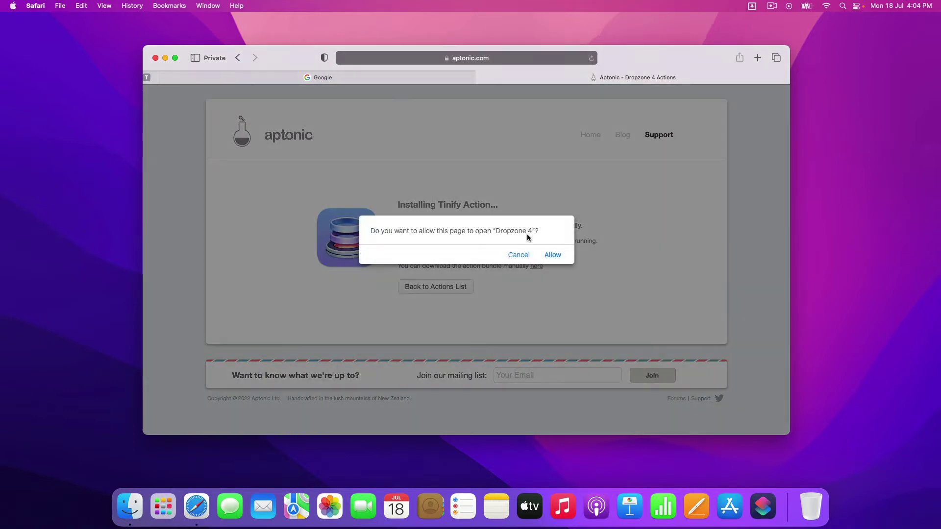
pyautogui.click(549, 256)
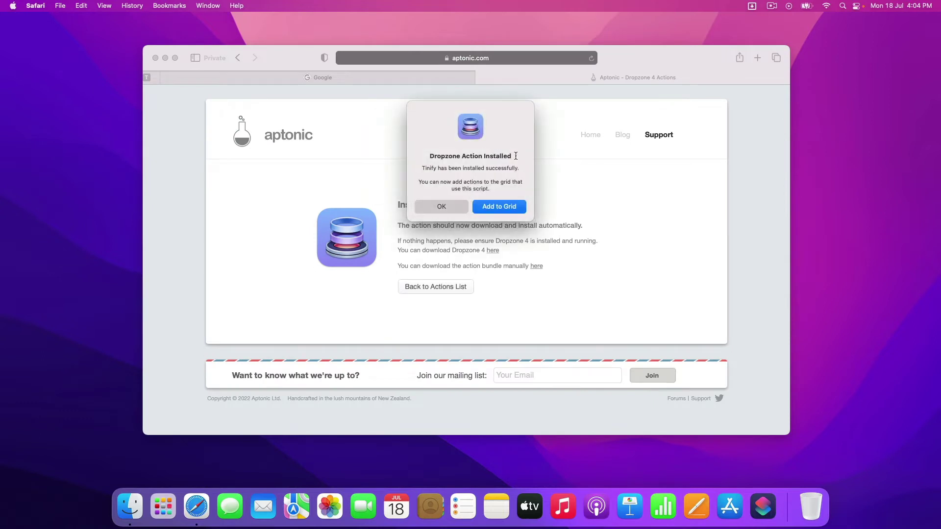
# Add the installed Tinify action to the grid and follow the tinypng.com/developers link for an API key.
pyautogui.click(497, 208)
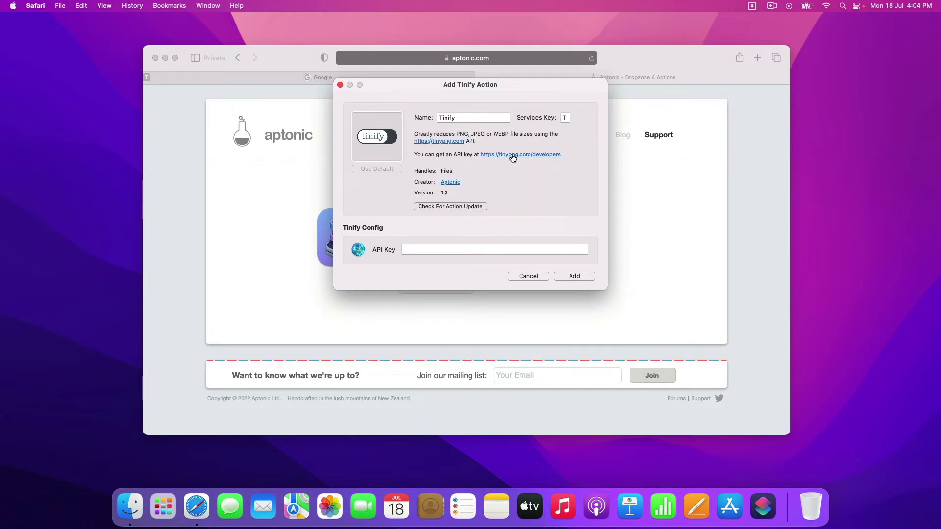
pyautogui.click(499, 155)
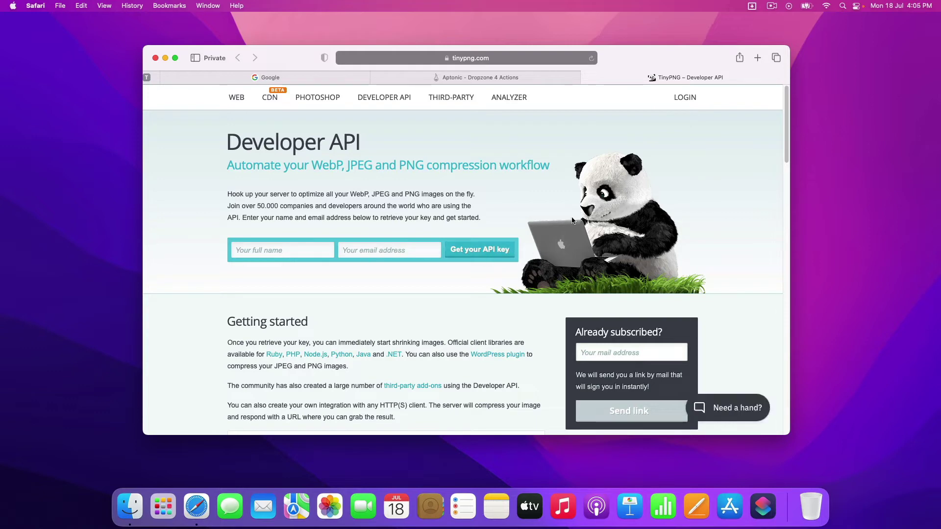
# From the tinify dashboard, paste the API key into the Tinify dialog's API Key field and confirm Add.
pyautogui.click(146, 78)
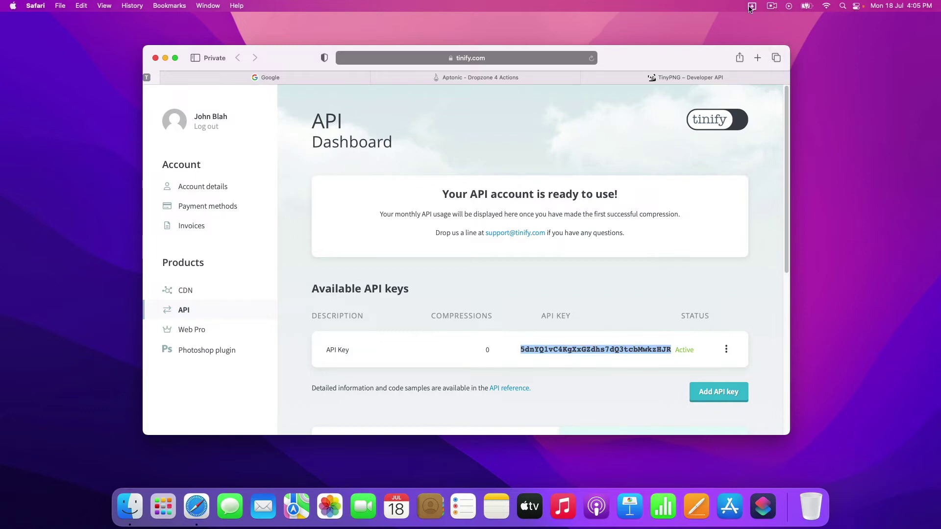
pyautogui.click(453, 251)
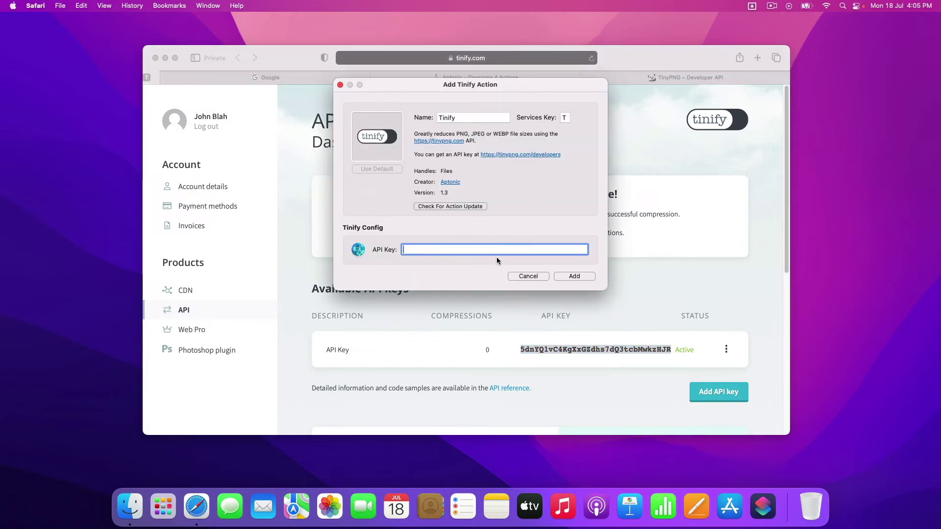
pyautogui.press('super+v')
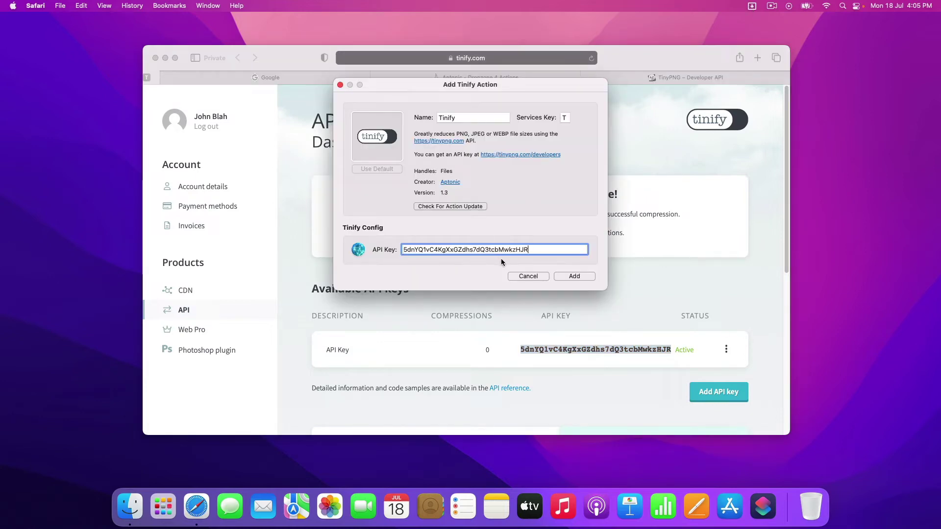
pyautogui.click(573, 276)
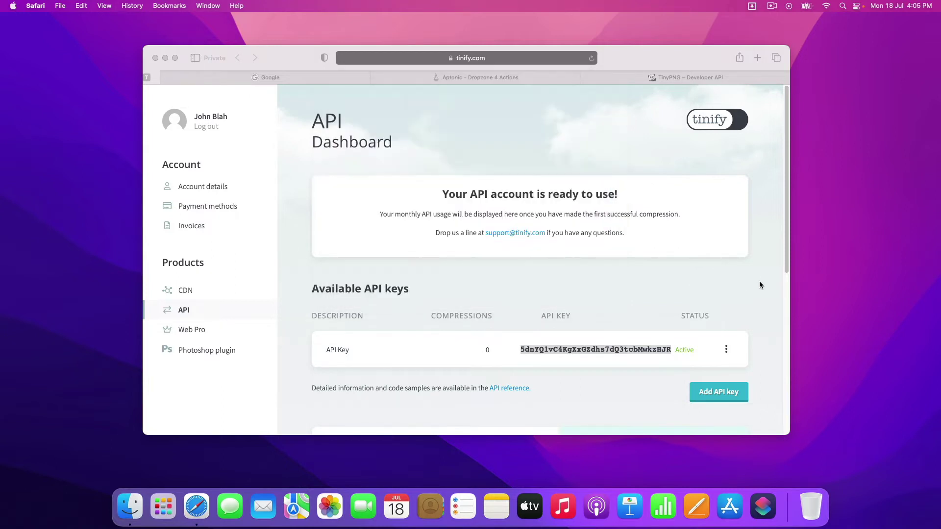
# Hide Safari, drop screenshot.png on Dropzone's Tinify action, and place screenshot-1.png beneath the original.
pyautogui.press('super+h')
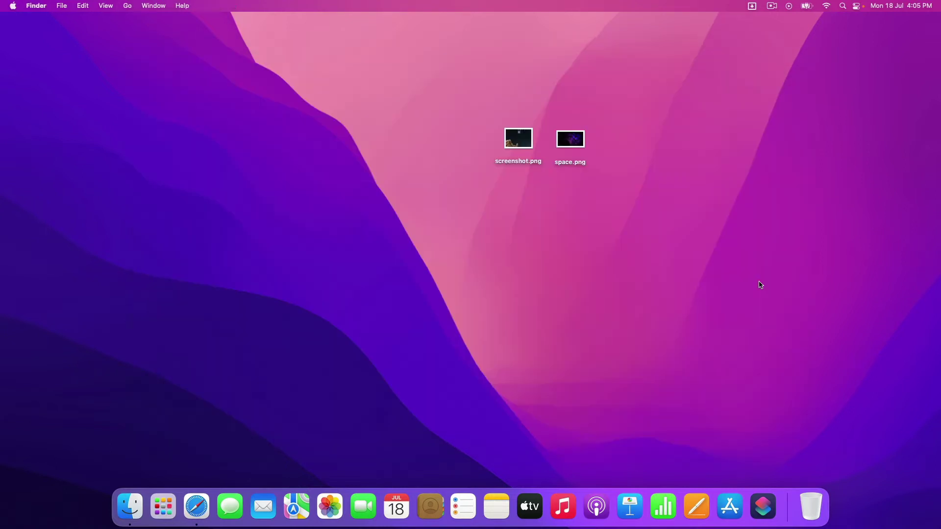
pyautogui.click(520, 140)
pyautogui.click(558, 140)
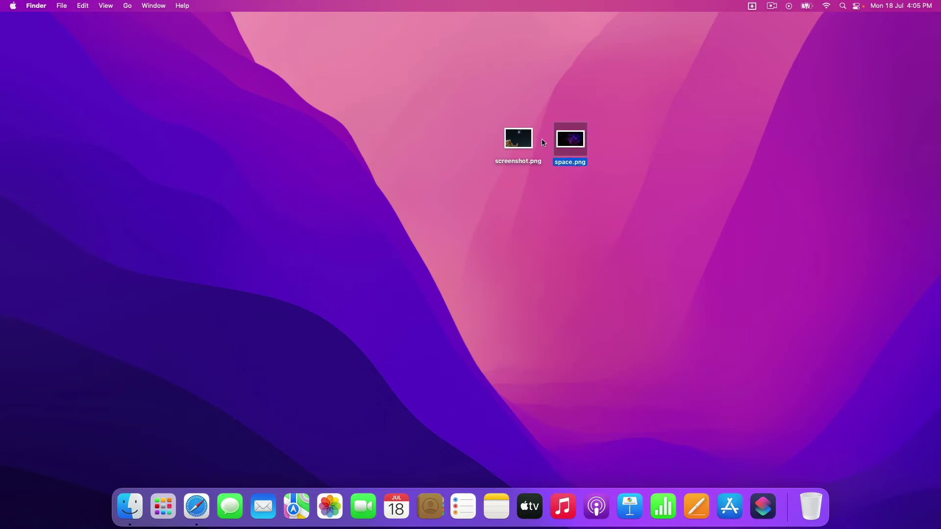
pyautogui.click(518, 140)
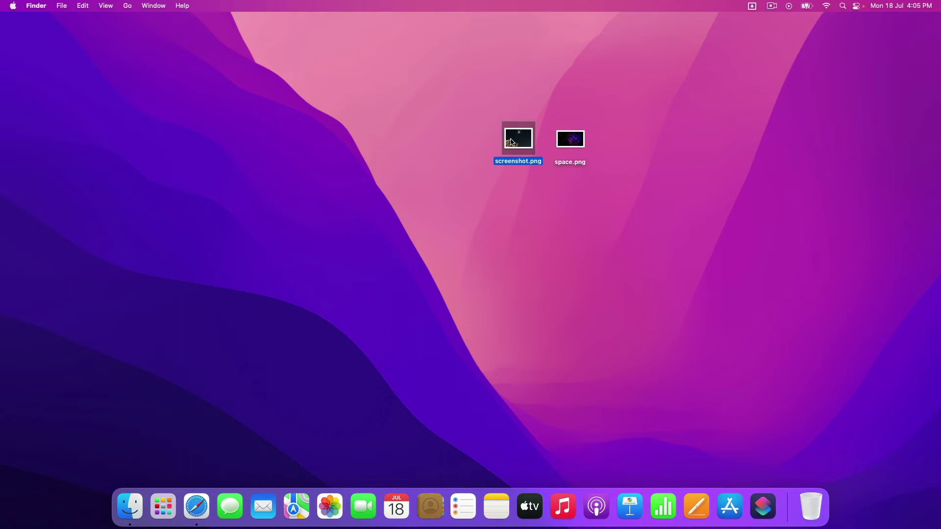
pyautogui.moveTo(515, 147)
pyautogui.mouseDown()
pyautogui.moveTo(572, 118)
pyautogui.moveTo(731, 80)
pyautogui.moveTo(756, 46)
pyautogui.moveTo(791, 267)
pyautogui.moveTo(797, 263)
pyautogui.mouseUp()
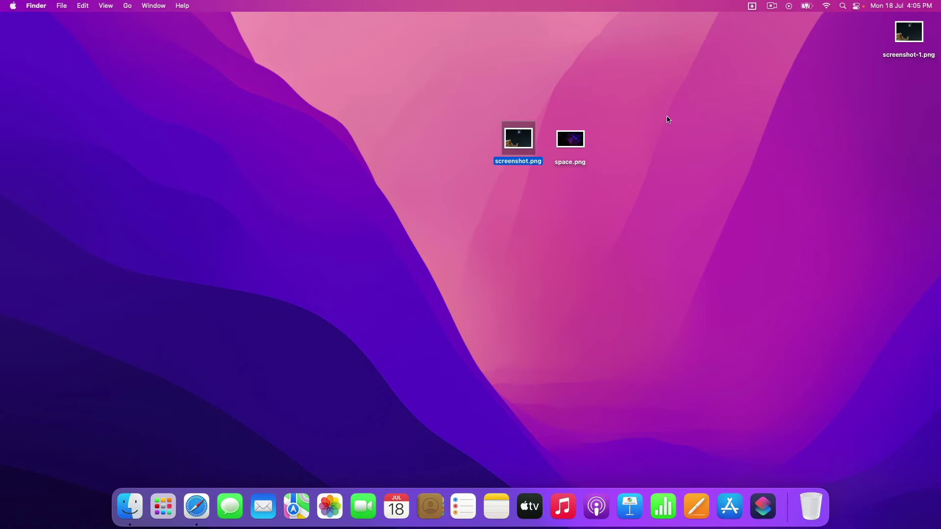
pyautogui.moveTo(910, 37); pyautogui.dragTo(479, 214)
# Compare Get Info sizes of screenshot.png (420 KB) and screenshot-1.png (76 KB), then close both Info windows.
pyautogui.rightClick(519, 139)
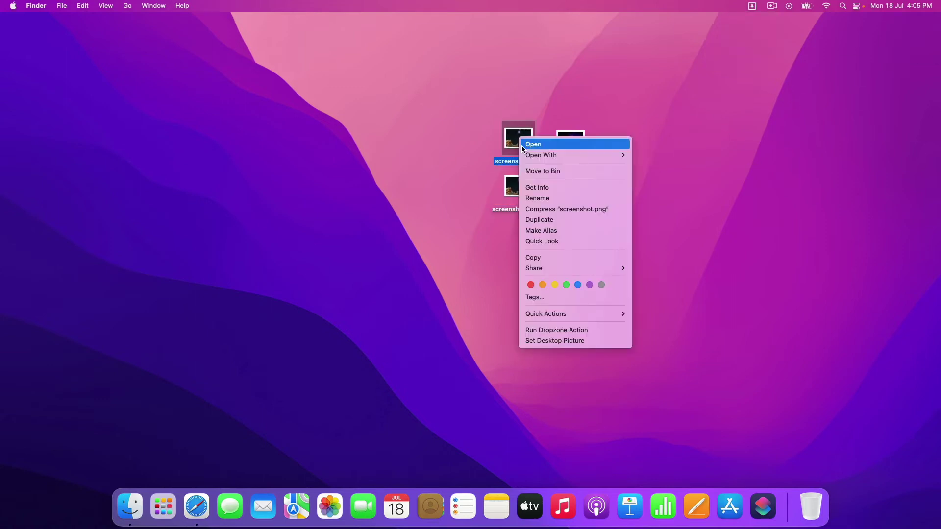
pyautogui.click(540, 187)
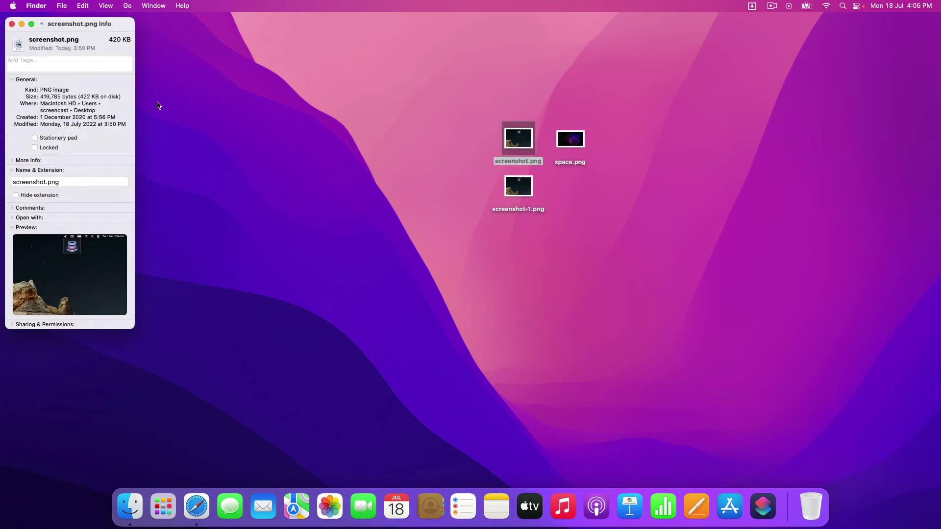
pyautogui.rightClick(531, 186)
pyautogui.click(555, 231)
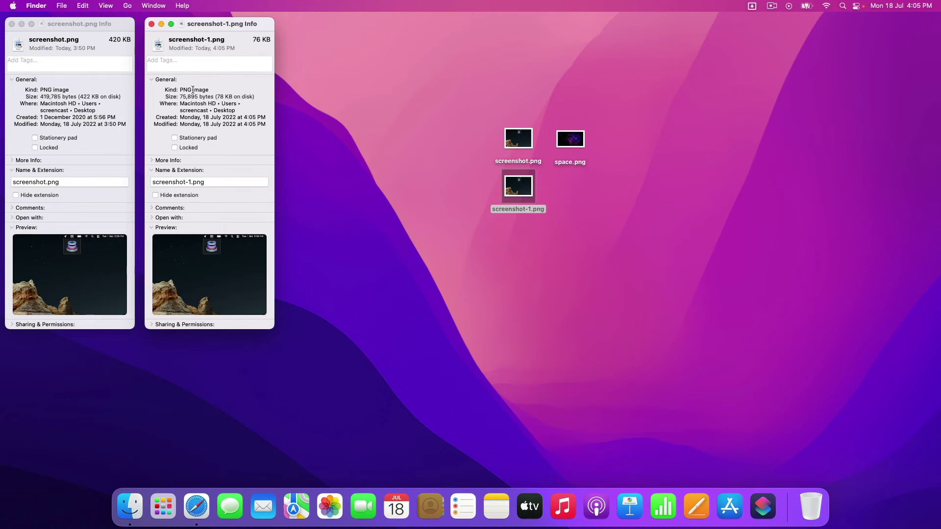
pyautogui.click(151, 23)
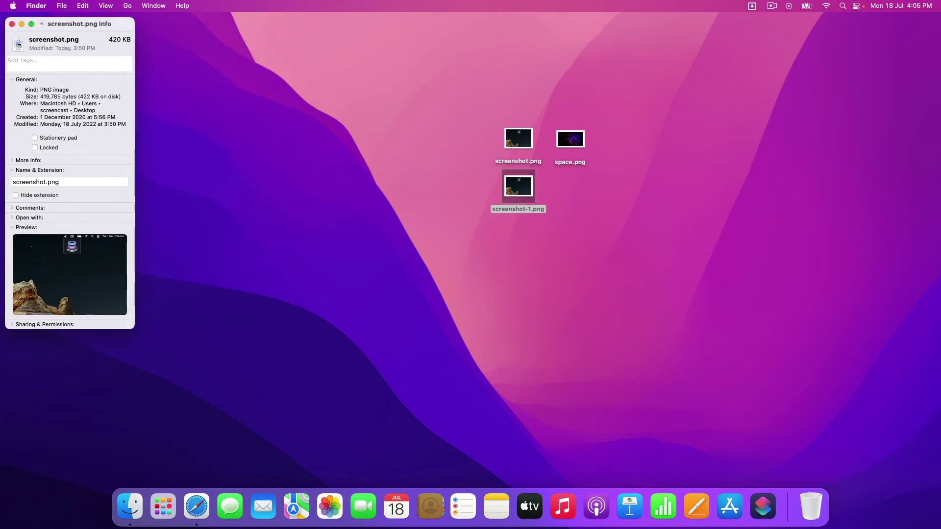
pyautogui.click(12, 24)
# Quick Look screenshot.png, flip back and forth with screenshot-1.png, then close the preview.
pyautogui.click(517, 147)
pyautogui.press('space')
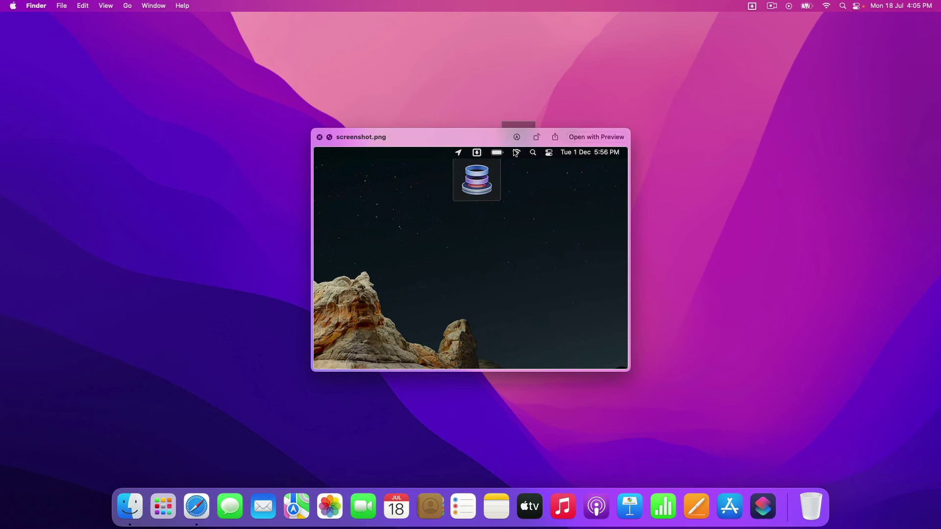
pyautogui.press('Down')
pyautogui.press('Up')
pyautogui.press('Down')
pyautogui.press('Up')
pyautogui.press('Down')
pyautogui.press('Up')
pyautogui.press('Down')
pyautogui.press('space')
pyautogui.click(573, 141)
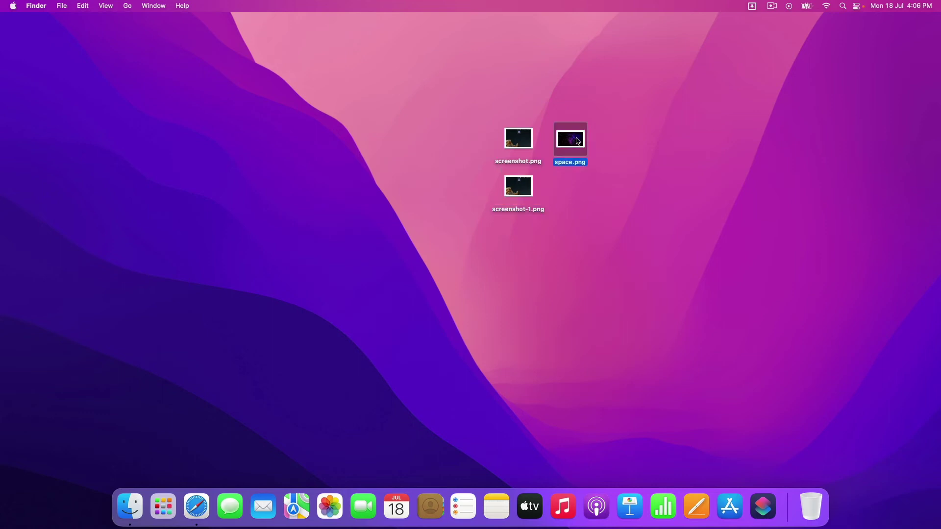
# Check space.png's size in Get Info, compress it with Tinify, and place space-1.png beneath it.
pyautogui.rightClick(574, 142)
pyautogui.click(590, 187)
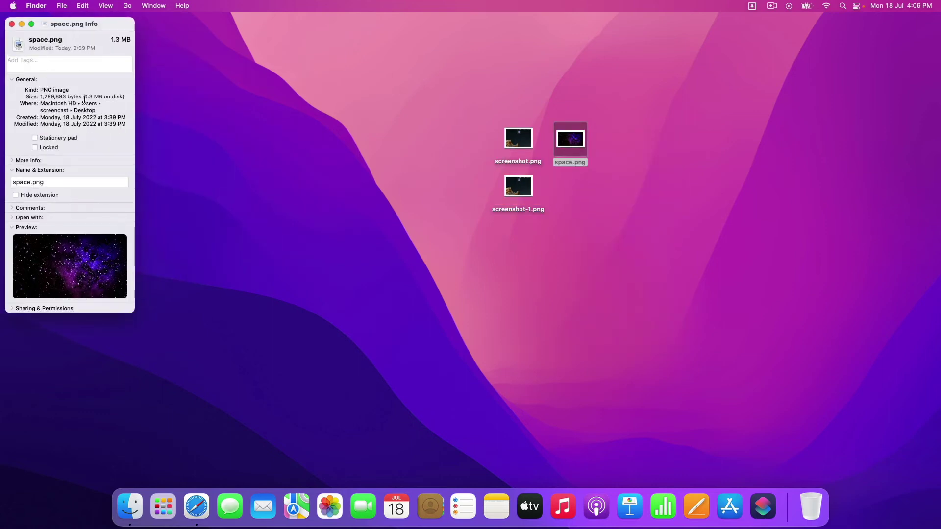
pyautogui.click(11, 24)
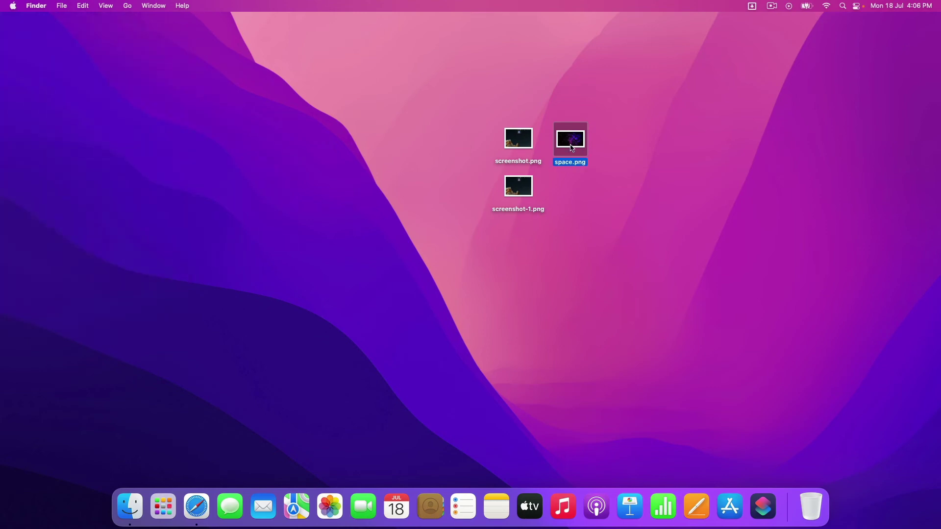
pyautogui.moveTo(573, 147); pyautogui.dragTo(798, 267)
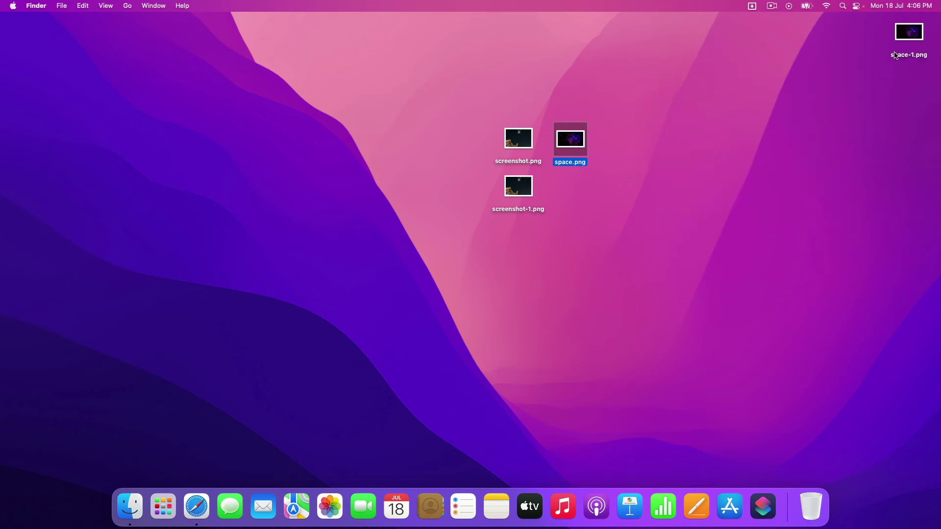
pyautogui.moveTo(896, 55); pyautogui.dragTo(580, 188)
# Open Get Info for space.png and space-1.png to compare 1.3 MB against 273 KB.
pyautogui.rightClick(581, 189)
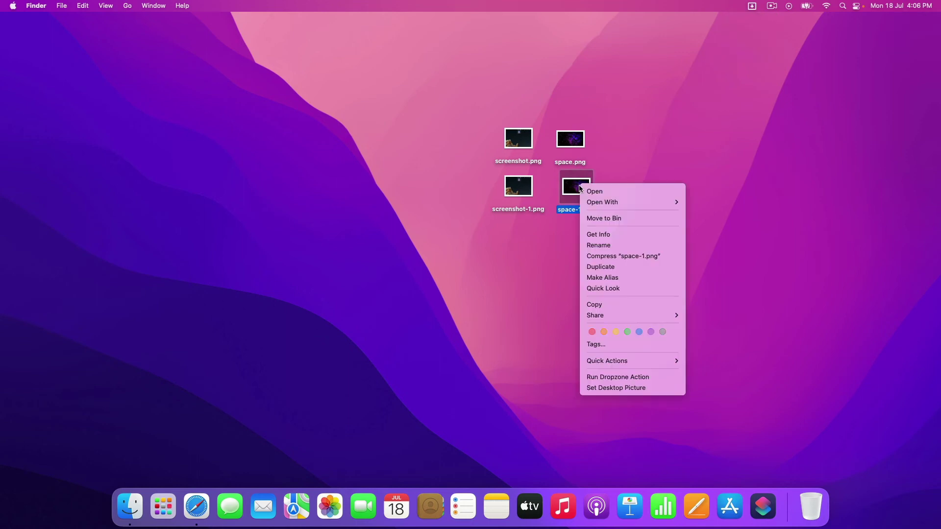
pyautogui.click(577, 152)
pyautogui.rightClick(578, 144)
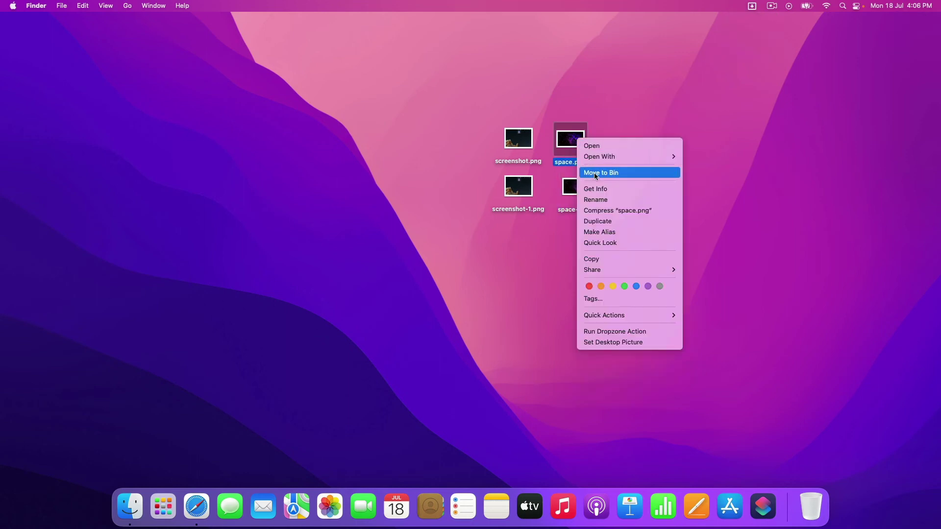
pyautogui.click(596, 189)
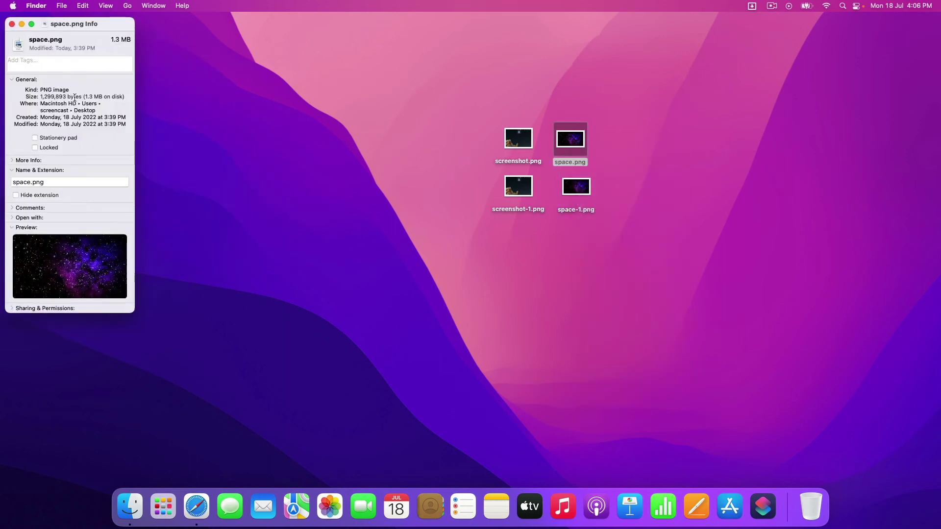
pyautogui.rightClick(582, 191)
pyautogui.click(604, 238)
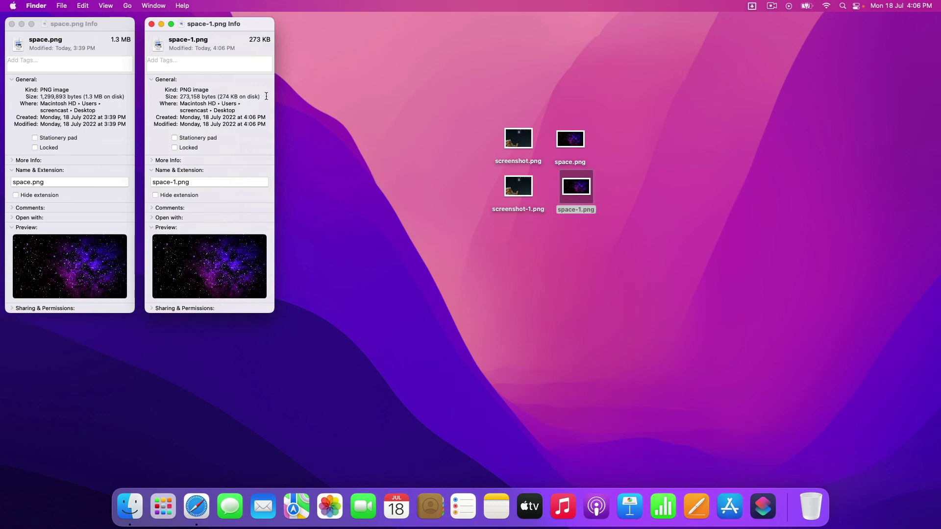
# Quick Look space-1.png, then minimise and close the two Info windows.
pyautogui.click(583, 191)
pyautogui.press('space')
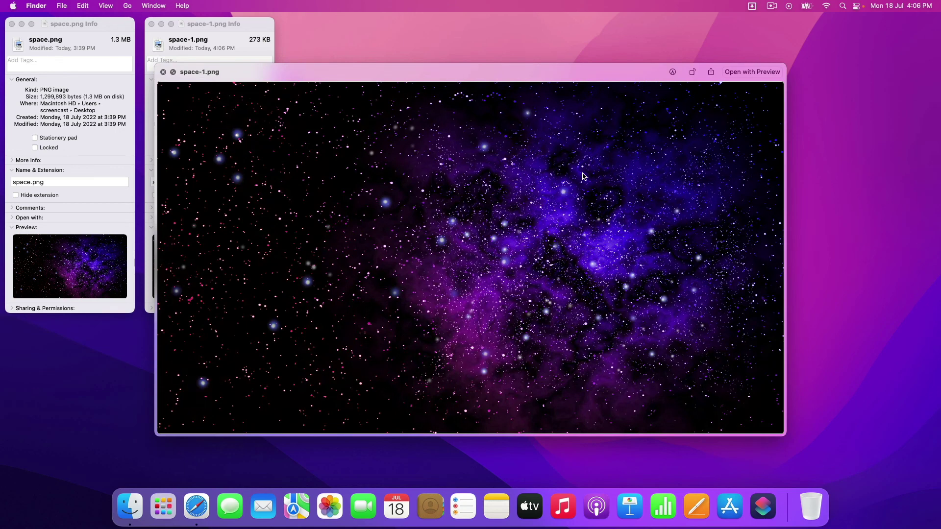
pyautogui.press('space')
pyautogui.click(410, 191)
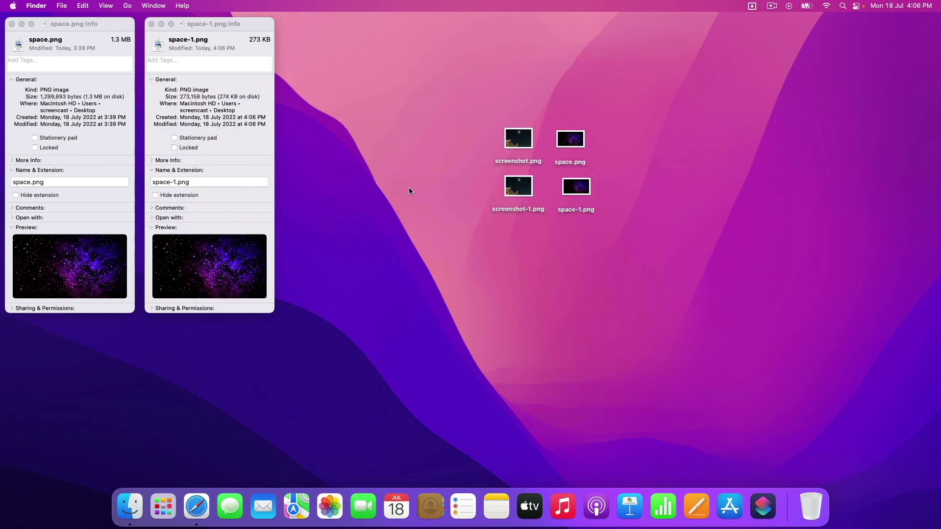
pyautogui.click(160, 24)
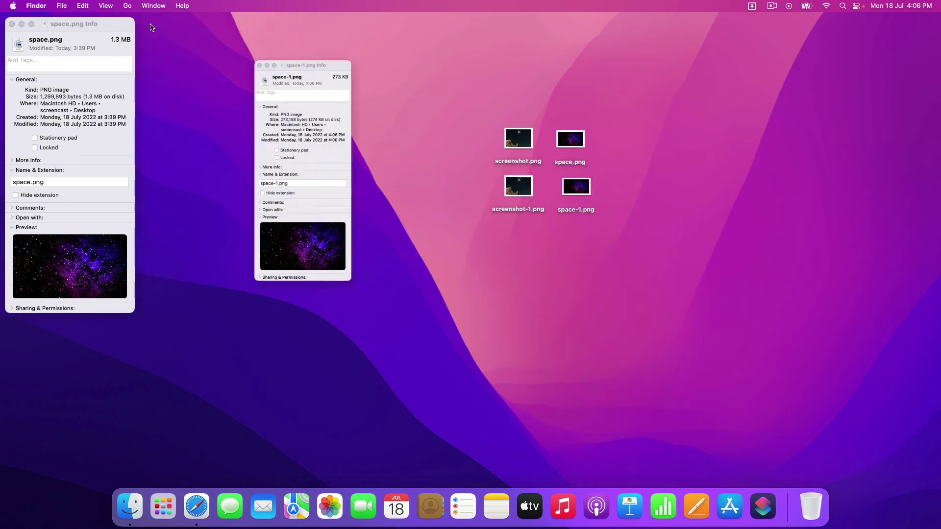
pyautogui.click(12, 24)
pyautogui.moveTo(655, 112); pyautogui.dragTo(703, 271)
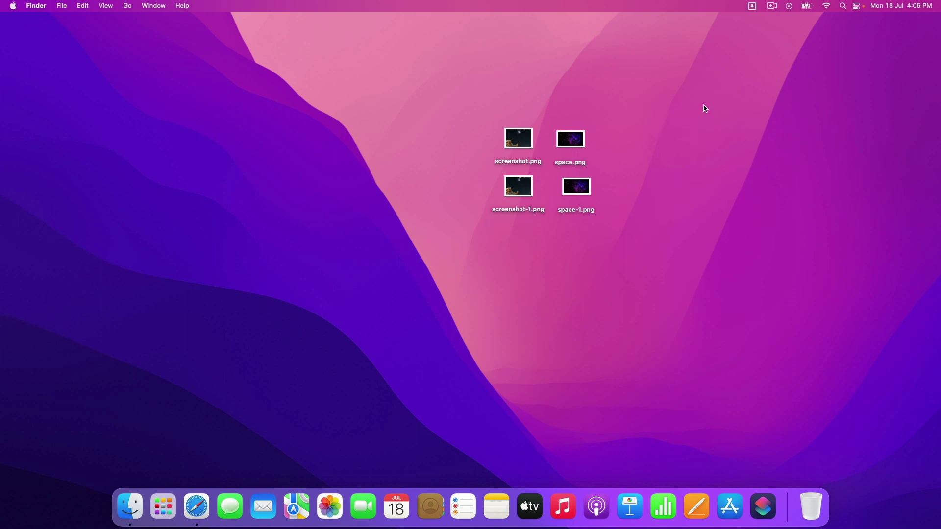
pyautogui.click(752, 7)
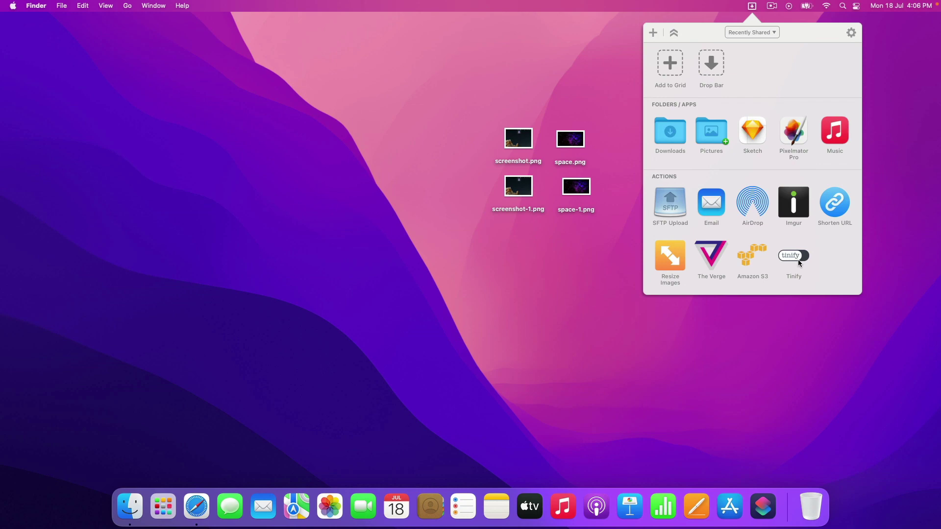
pyautogui.click(915, 267)
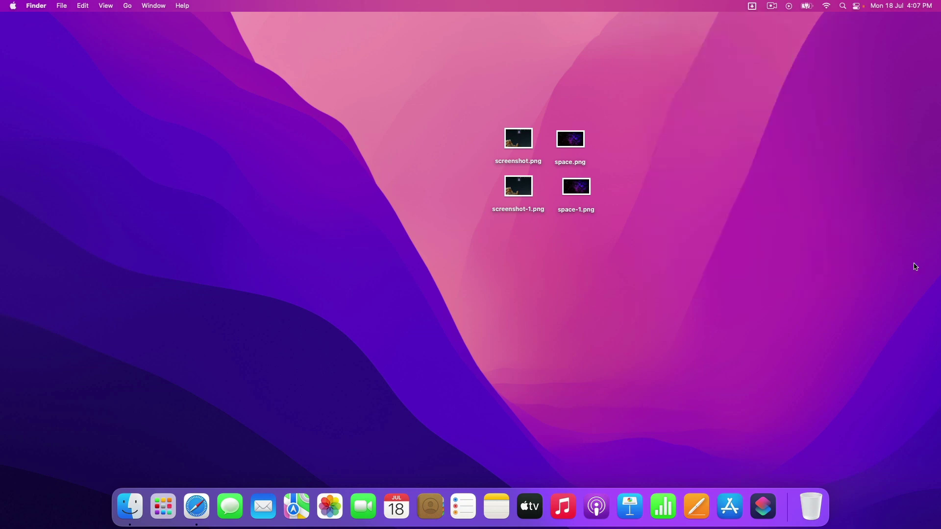